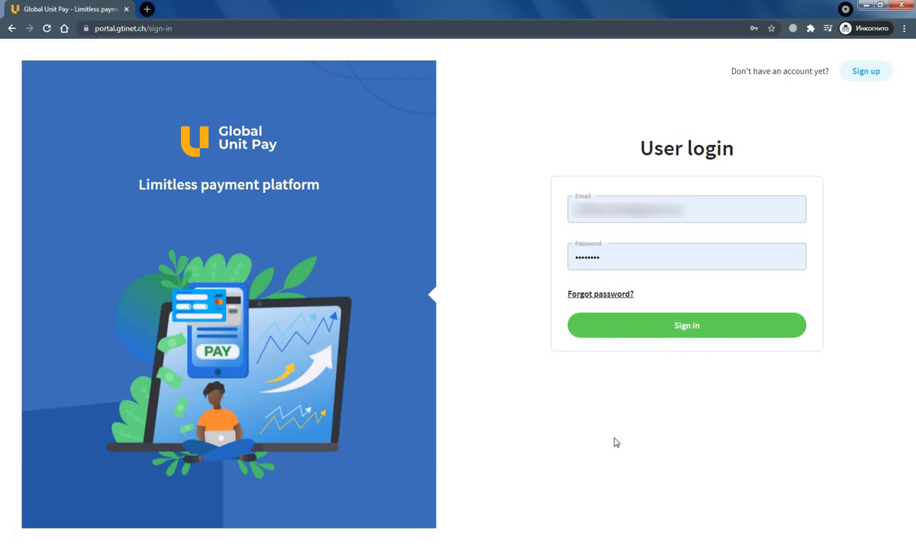
- Sign in to reach the dashboard showing 0 EUR, 100 USD and 0 CHF balances
{"action": "left_click", "coordinate": [702, 327]}
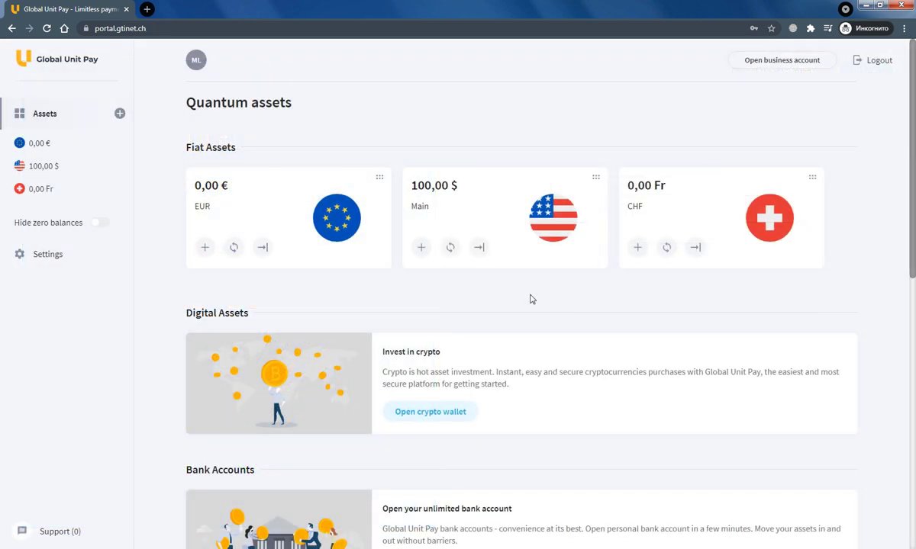
- Create BTC, USDC, ETH and USDT wallets, accepting the Terms of Use
{"action": "left_click", "coordinate": [433, 413]}
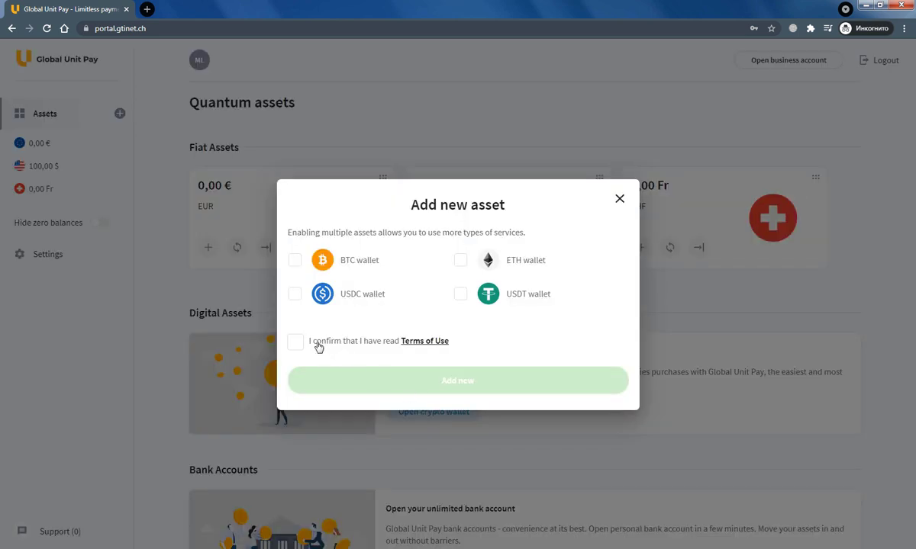
{"action": "left_click", "coordinate": [296, 261]}
{"action": "left_click", "coordinate": [295, 296]}
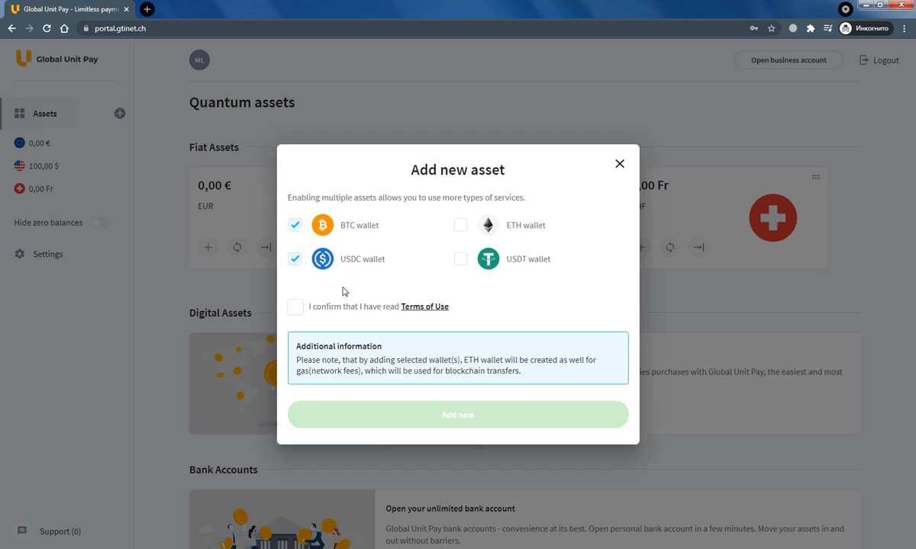
{"action": "left_click", "coordinate": [462, 229]}
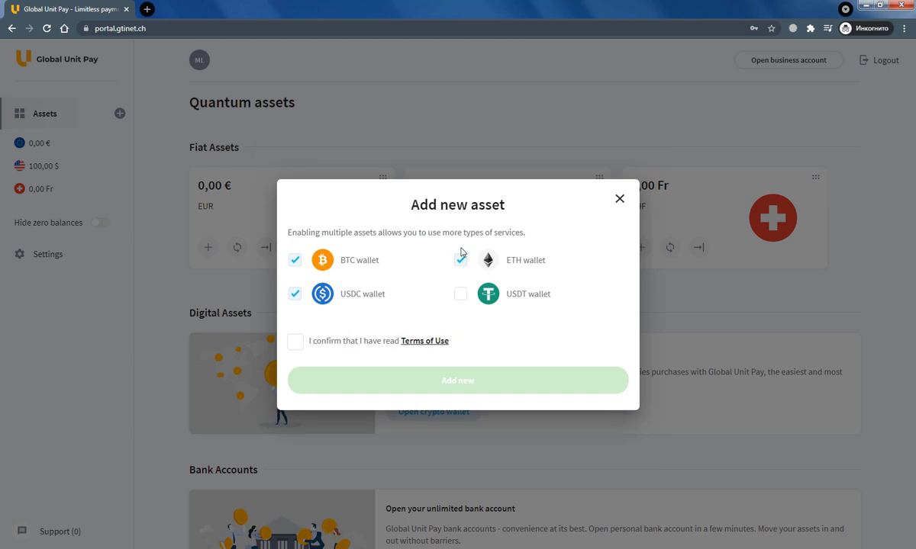
{"action": "left_click", "coordinate": [461, 295]}
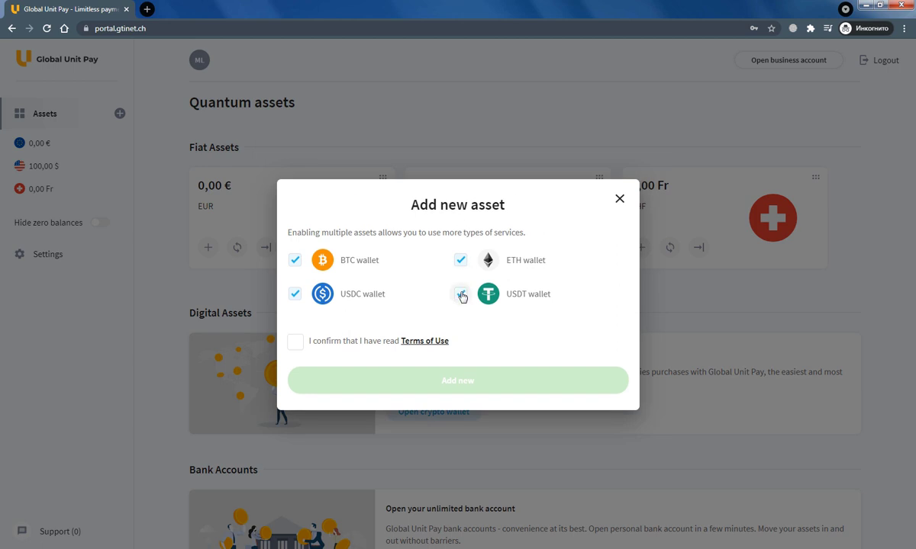
{"action": "left_click", "coordinate": [296, 345]}
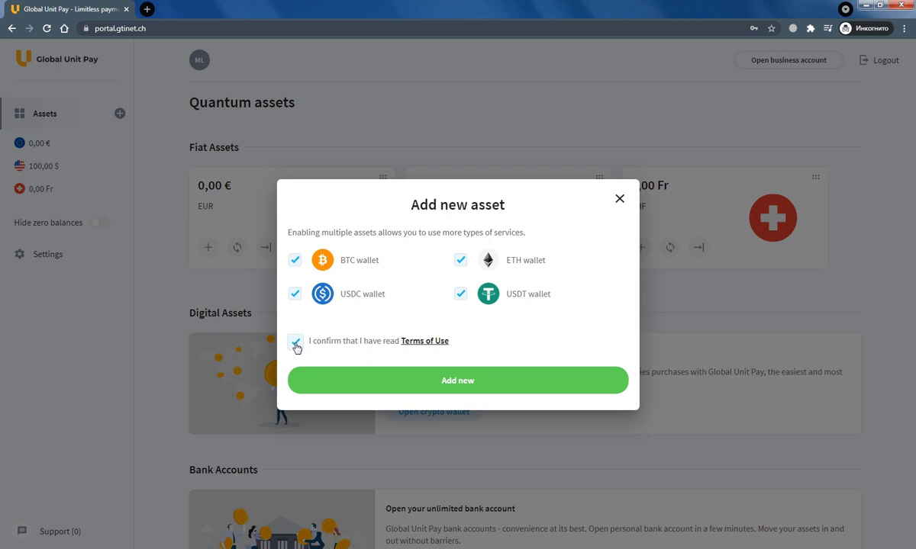
{"action": "left_click", "coordinate": [485, 384]}
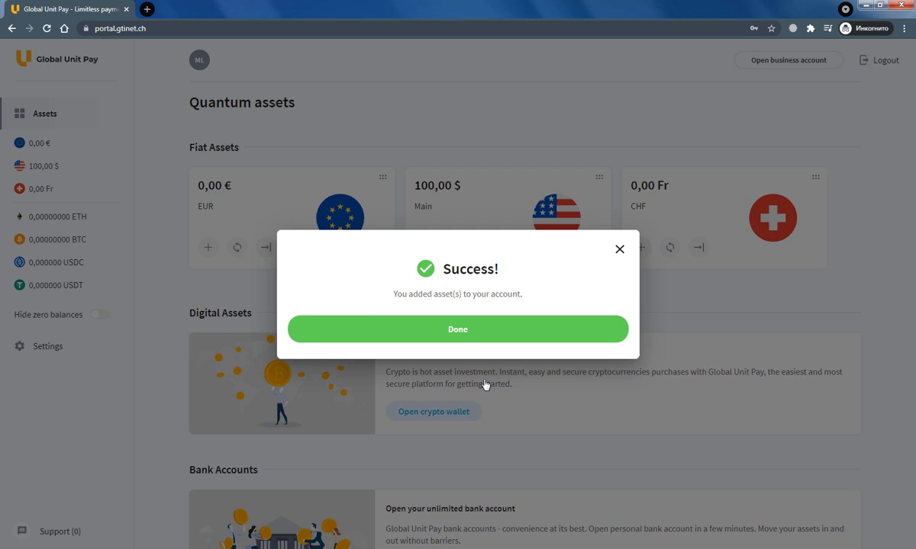
{"action": "left_click", "coordinate": [465, 334]}
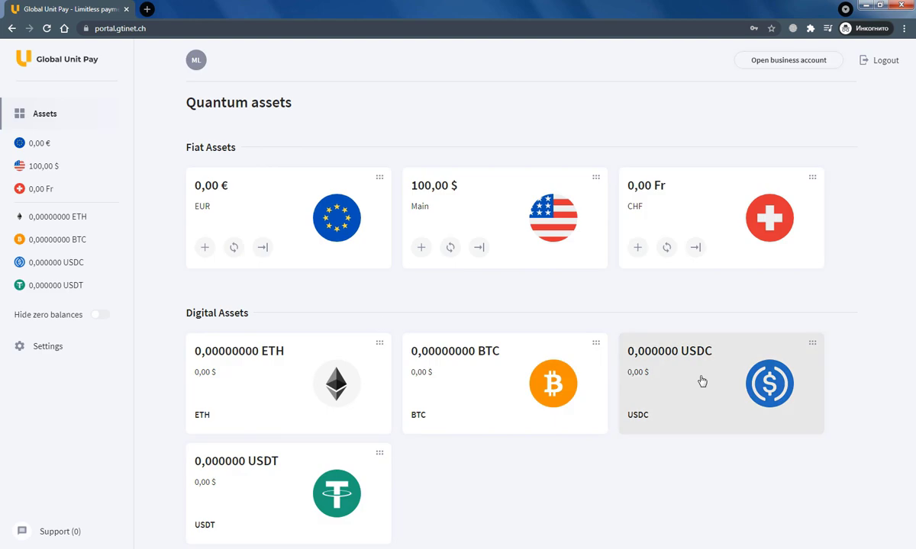
- Open the USDC card under Digital Assets to show its Buy form
{"action": "left_click", "coordinate": [702, 381]}
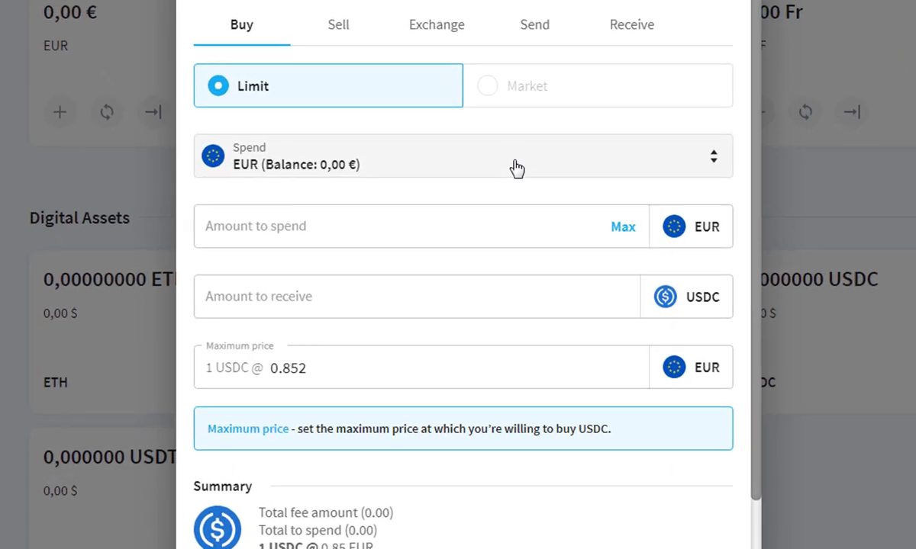
- Set the USDC Buy form to spend 50 USD from the USD balance
{"action": "left_click", "coordinate": [488, 281]}
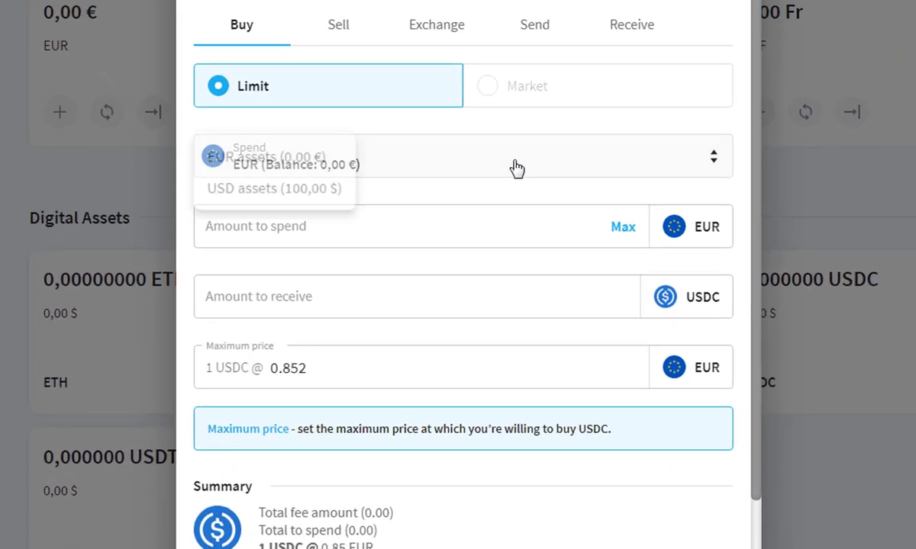
{"action": "left_click", "coordinate": [246, 193]}
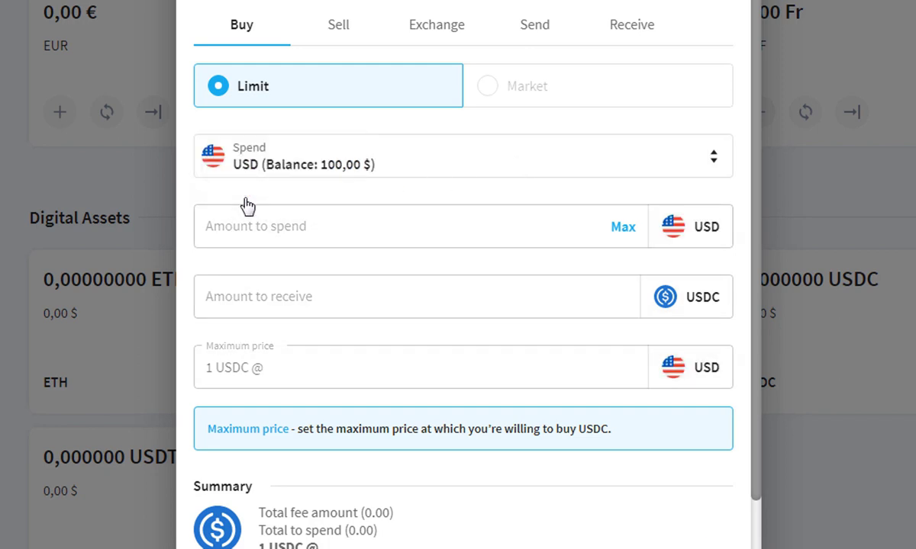
{"action": "left_click", "coordinate": [263, 228]}
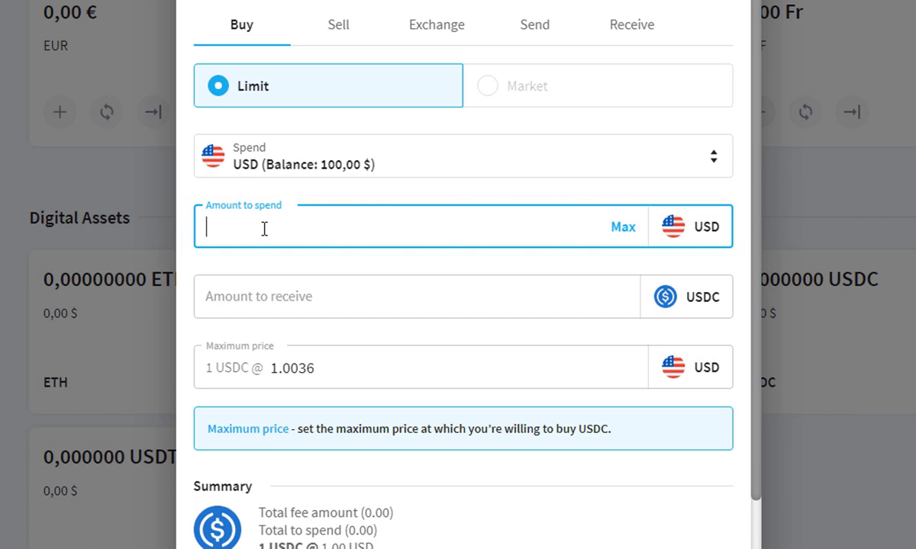
{"action": "type", "text": "50"}
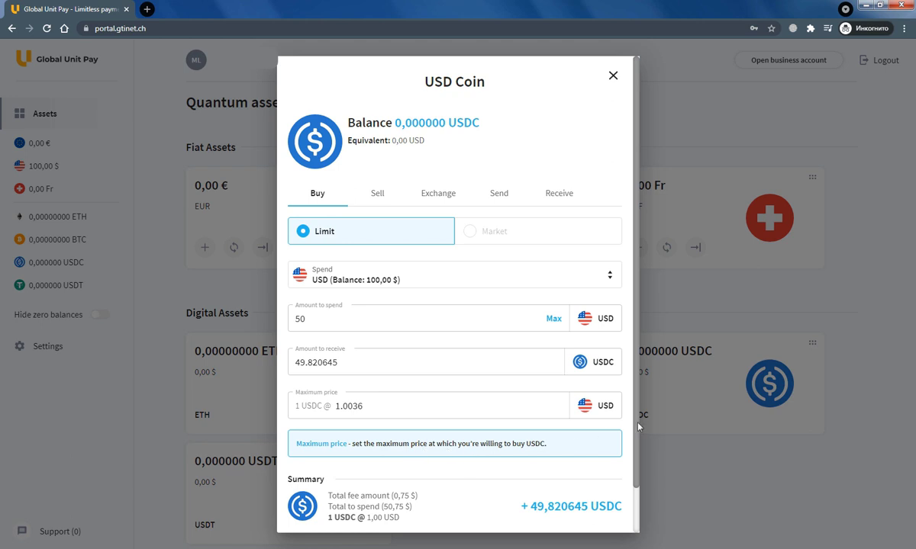
{"action": "scroll", "coordinate": [596, 428], "scroll_direction": "down", "scroll_amount": 1}
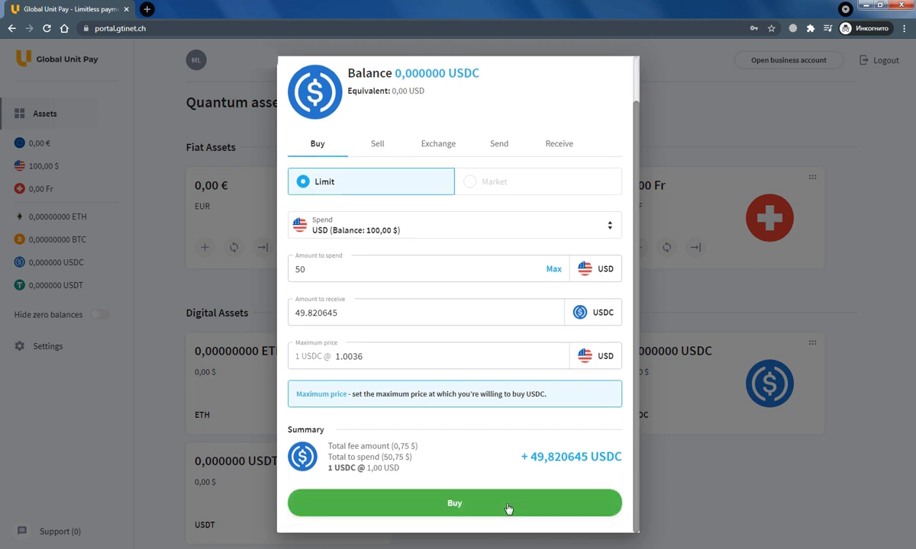
- Switch to the Sell form with proceeds received into the USD balance
{"action": "left_click", "coordinate": [379, 146]}
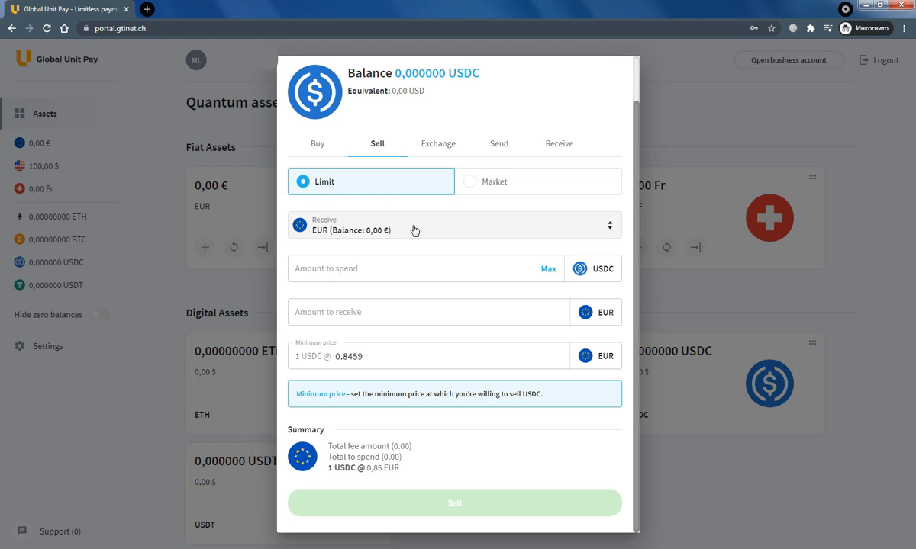
{"action": "left_click", "coordinate": [415, 229]}
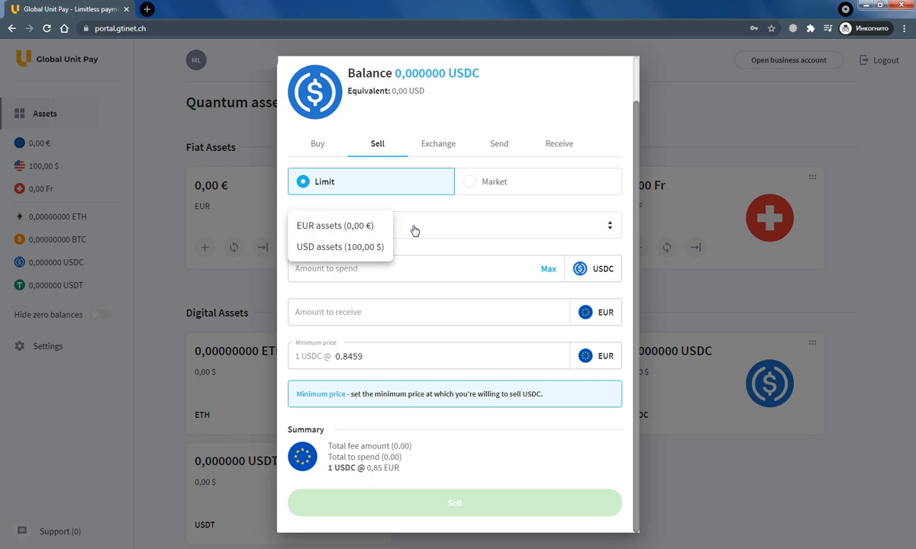
{"action": "left_click", "coordinate": [324, 247]}
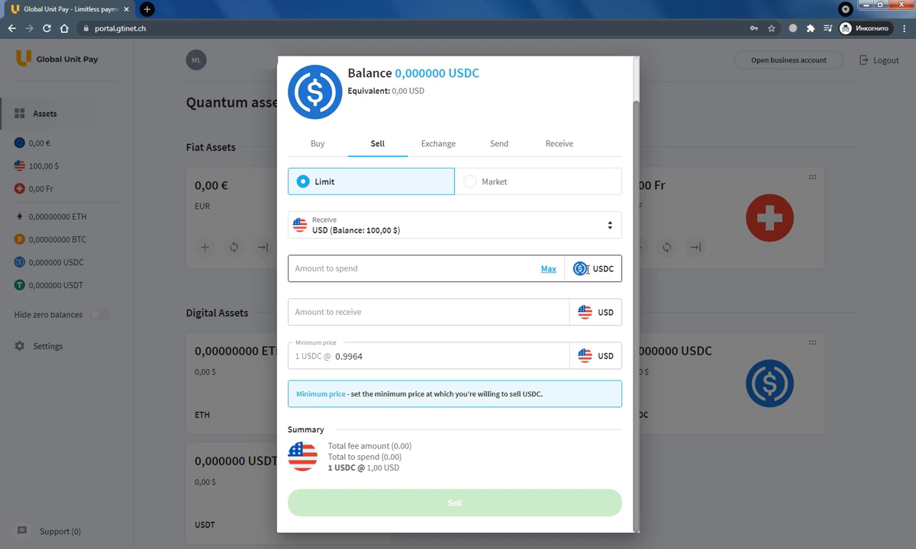
- Show the Exchange form, keeping USDC as the source asset converting to BTC
{"action": "left_click", "coordinate": [432, 145]}
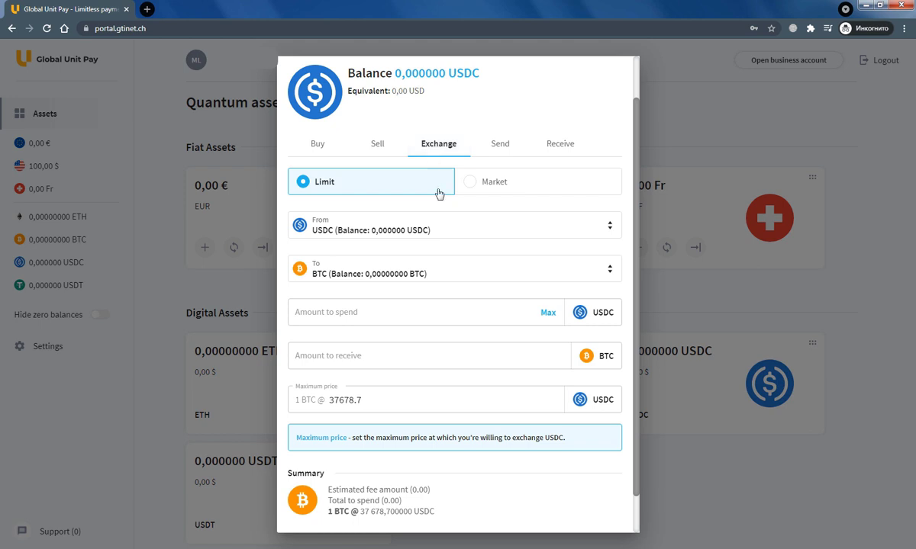
{"action": "left_click", "coordinate": [449, 227]}
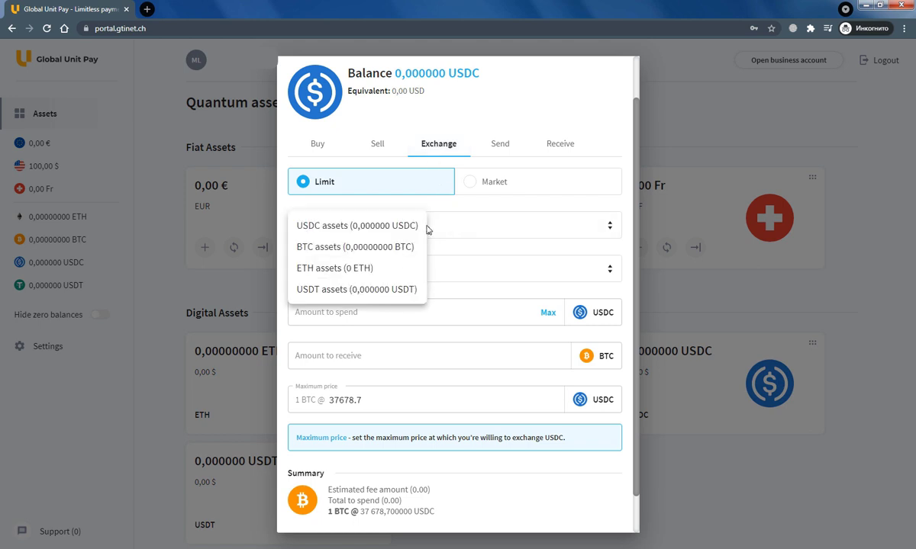
{"action": "left_click", "coordinate": [482, 227]}
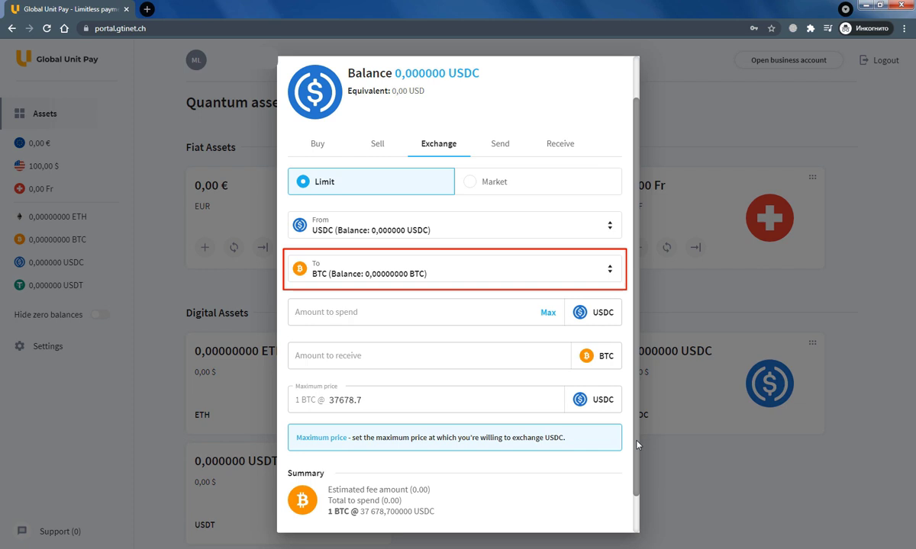
{"action": "scroll", "coordinate": [636, 466], "scroll_direction": "down", "scroll_amount": 1}
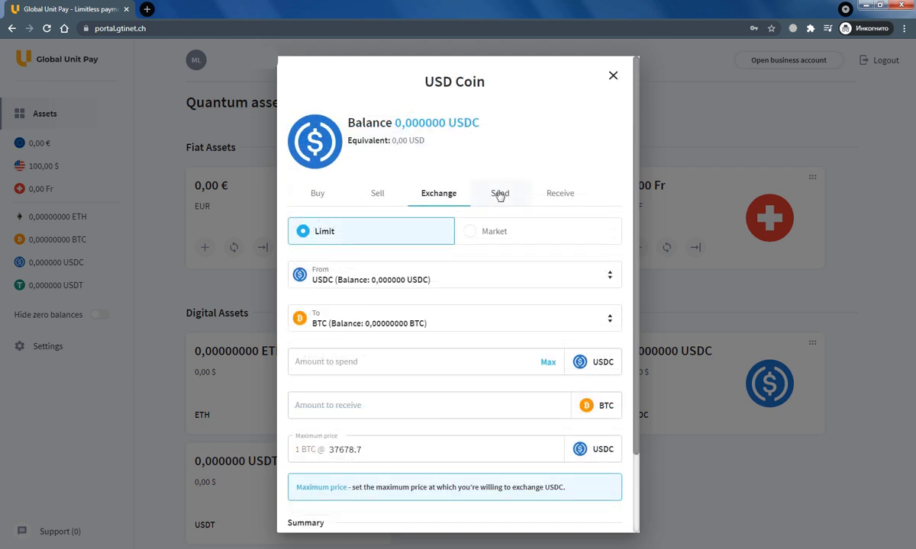
- Switch the USD Coin window to its Send form
{"action": "left_click", "coordinate": [500, 196]}
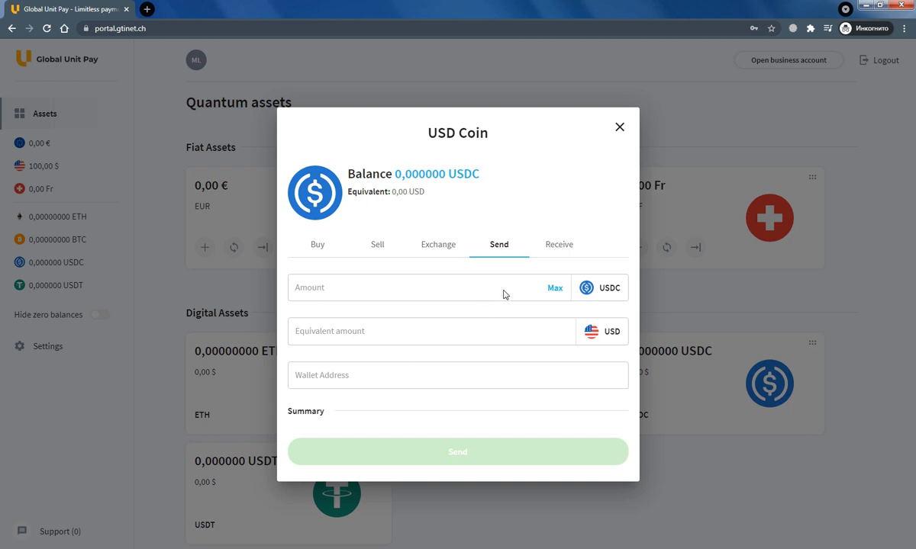
- Switch the USD Coin window to the Receive form showing its wallet address
{"action": "left_click", "coordinate": [558, 245]}
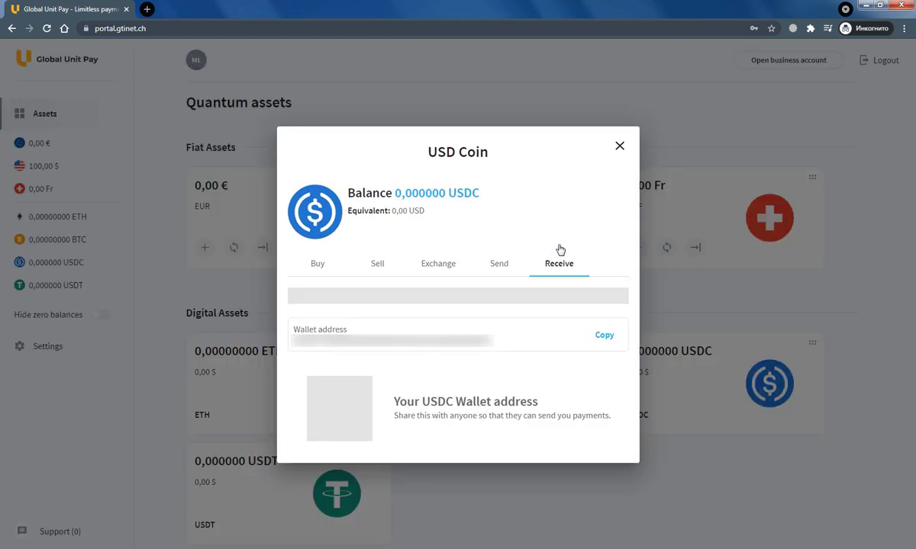